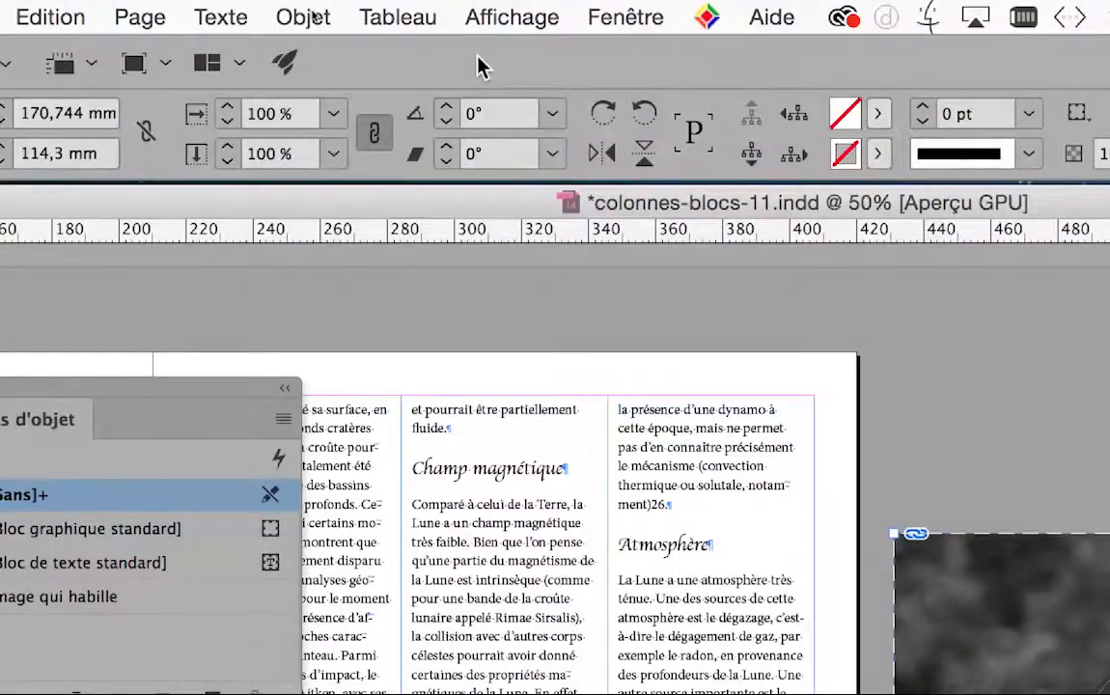
Move the horse photo group from the pasteboard onto the right page's text at X 400,372 mm, Y 78 mm, and check it in preview
left_click(303, 17)
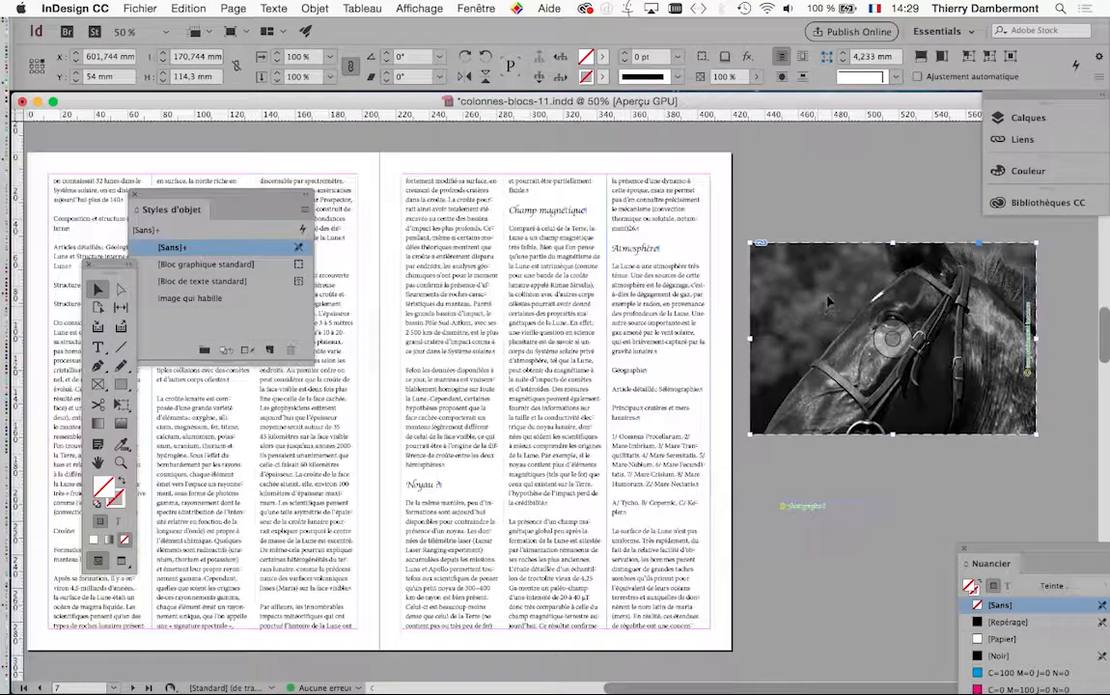
left_click_drag(828, 302, 497, 391)
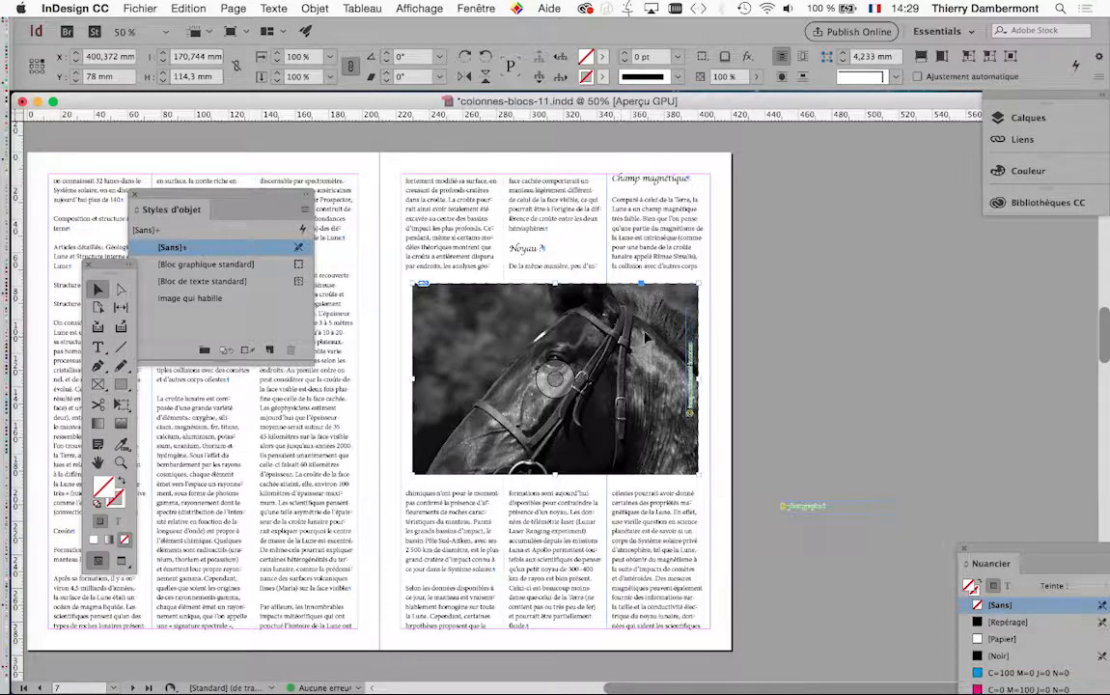
left_click(818, 362)
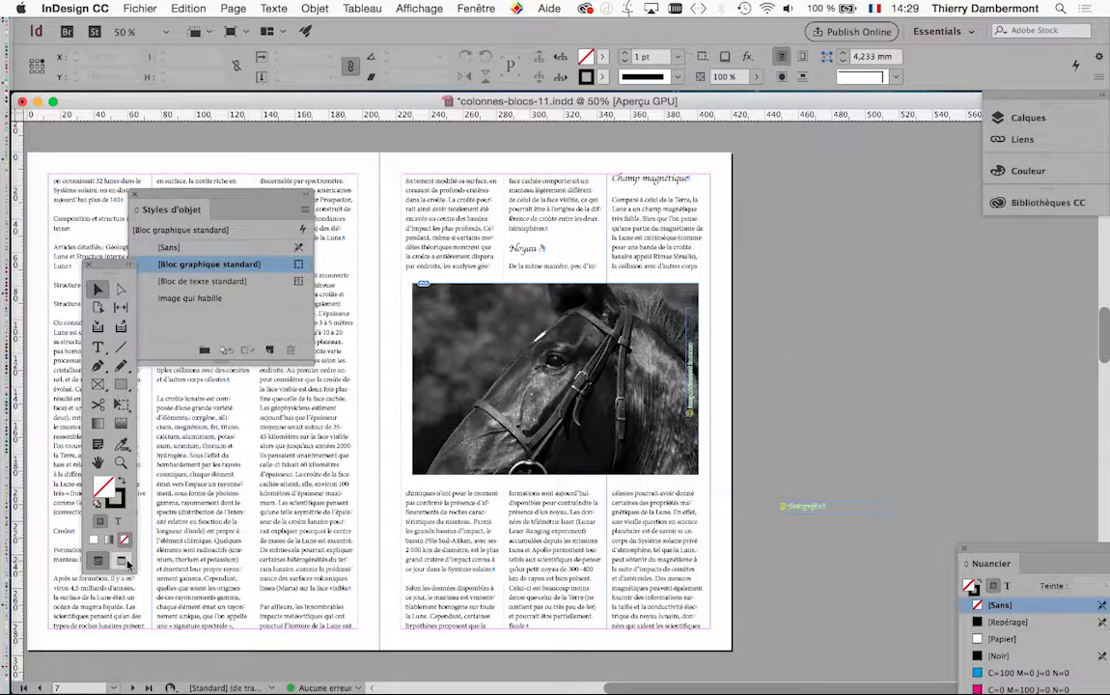
left_click(125, 562)
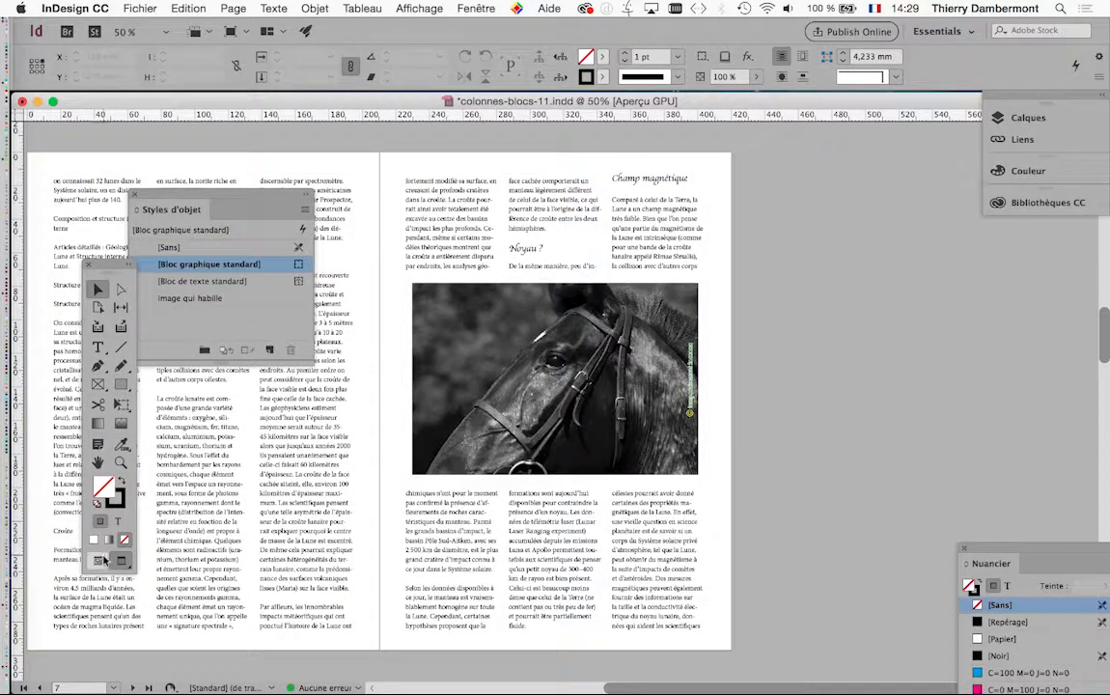
key("w")
Select the horse photo group and show the layers in a separate floating panel beside the photo
left_click(657, 335)
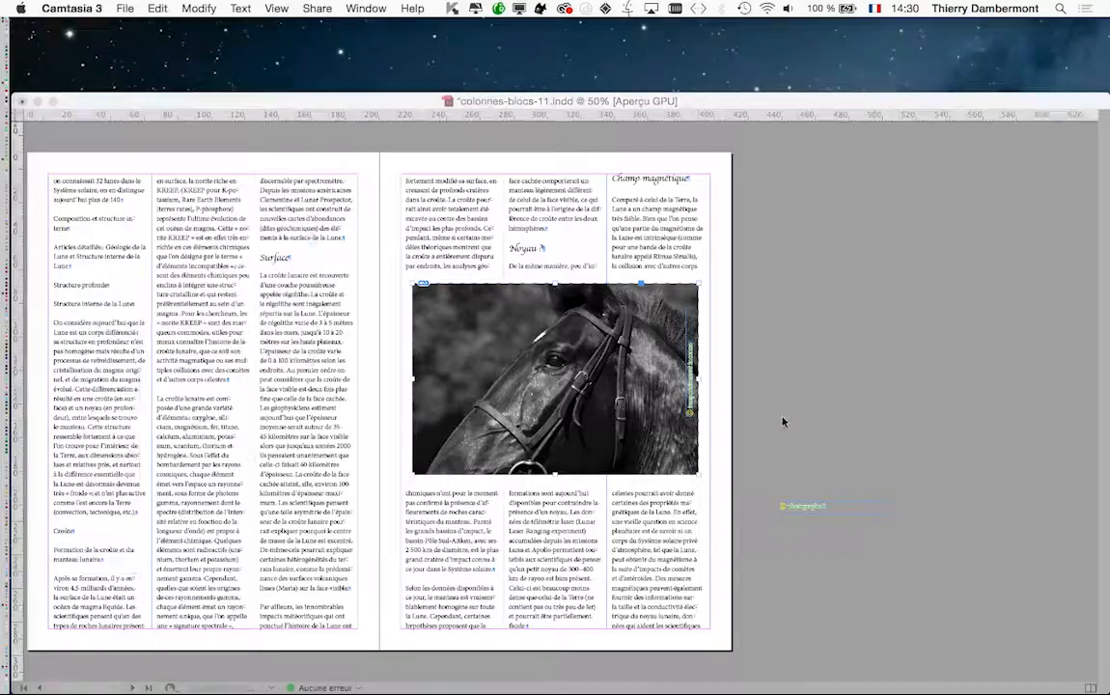
left_click(476, 8)
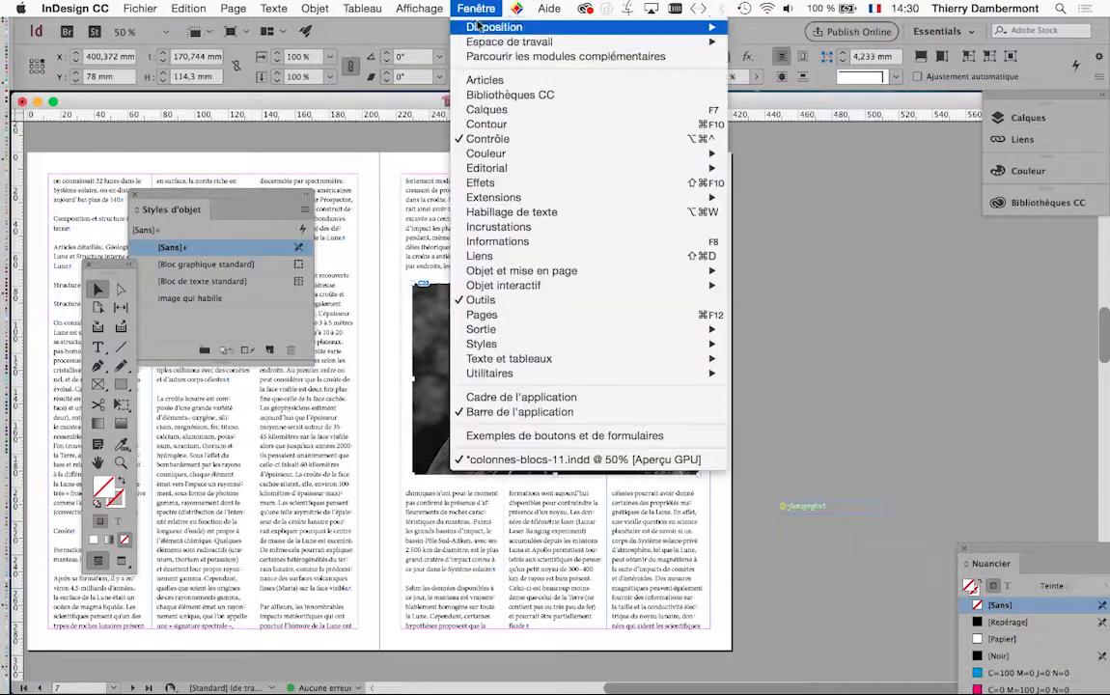
left_click(502, 111)
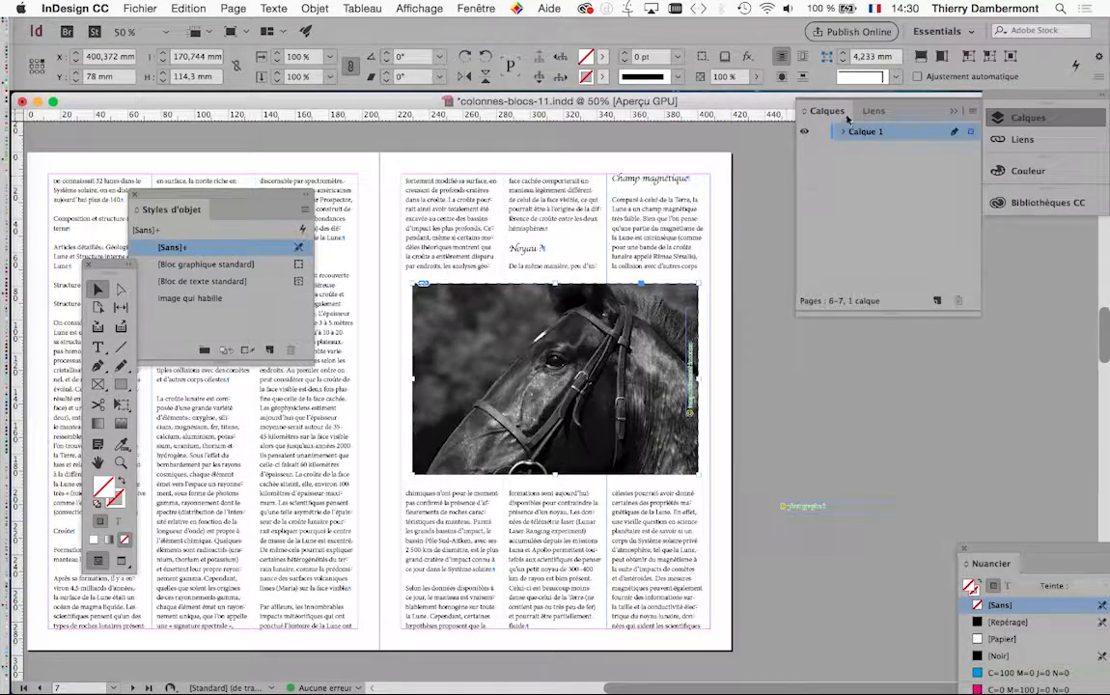
left_click_drag(827, 111, 753, 259)
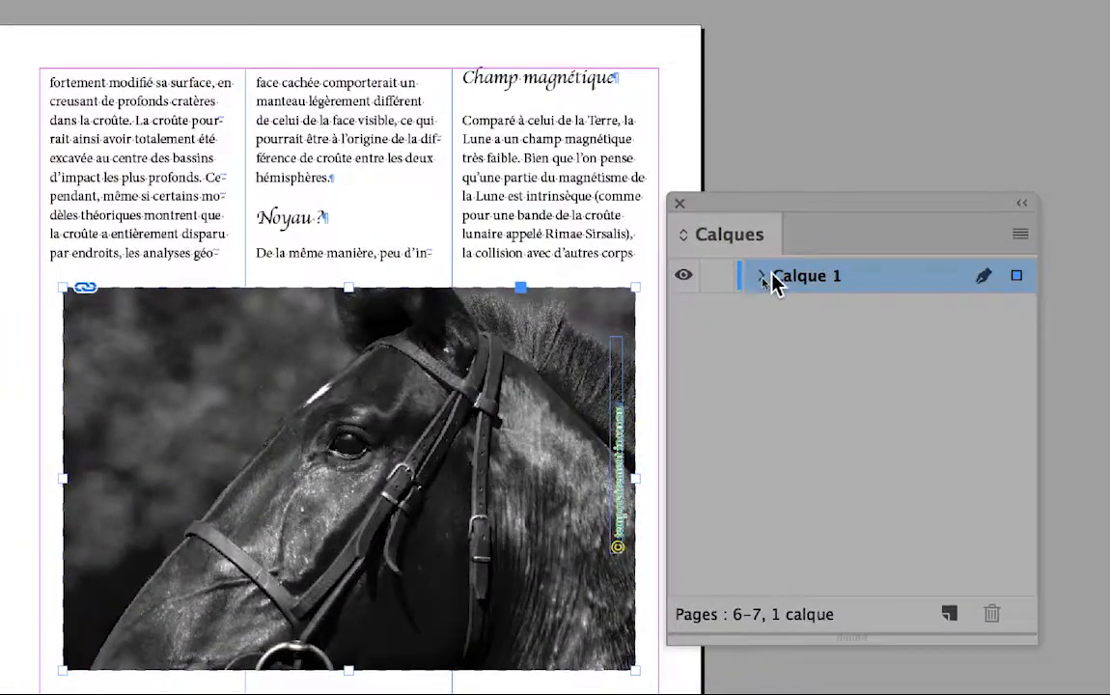
Expand Calque 1 and the group inside it, widening the layer list so the full object names fit
left_click(762, 277)
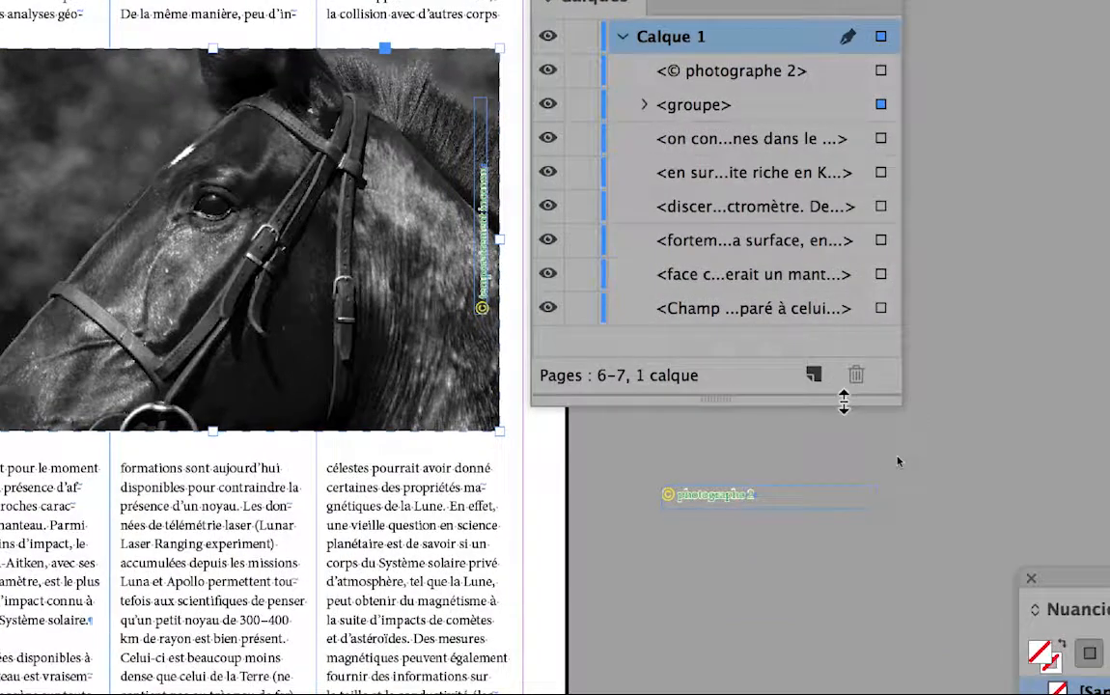
left_click_drag(898, 403, 1104, 471)
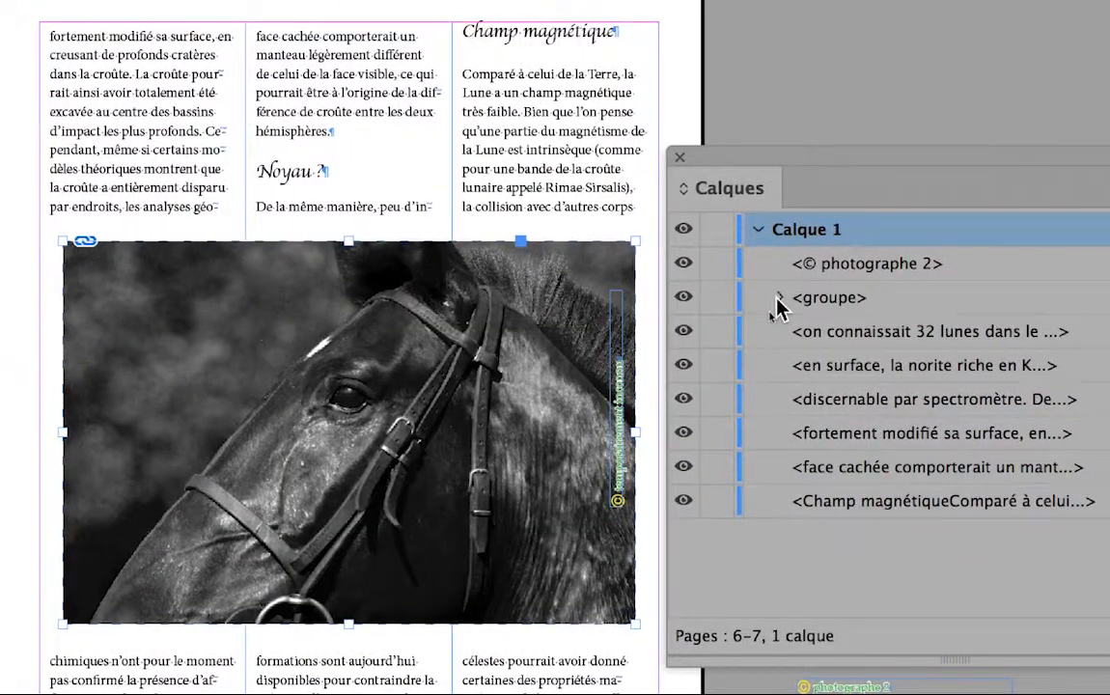
left_click(778, 300)
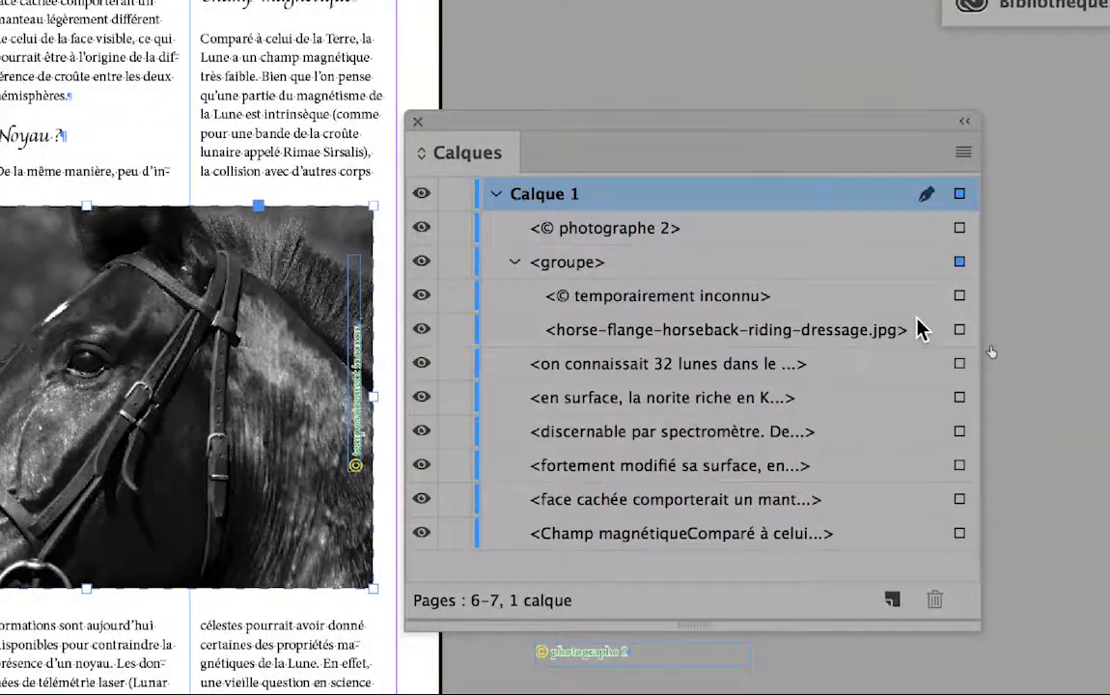
Try selecting the horse photo and its credit individually inside the group through their layer entries, and collapse Calque 1
left_click(959, 329)
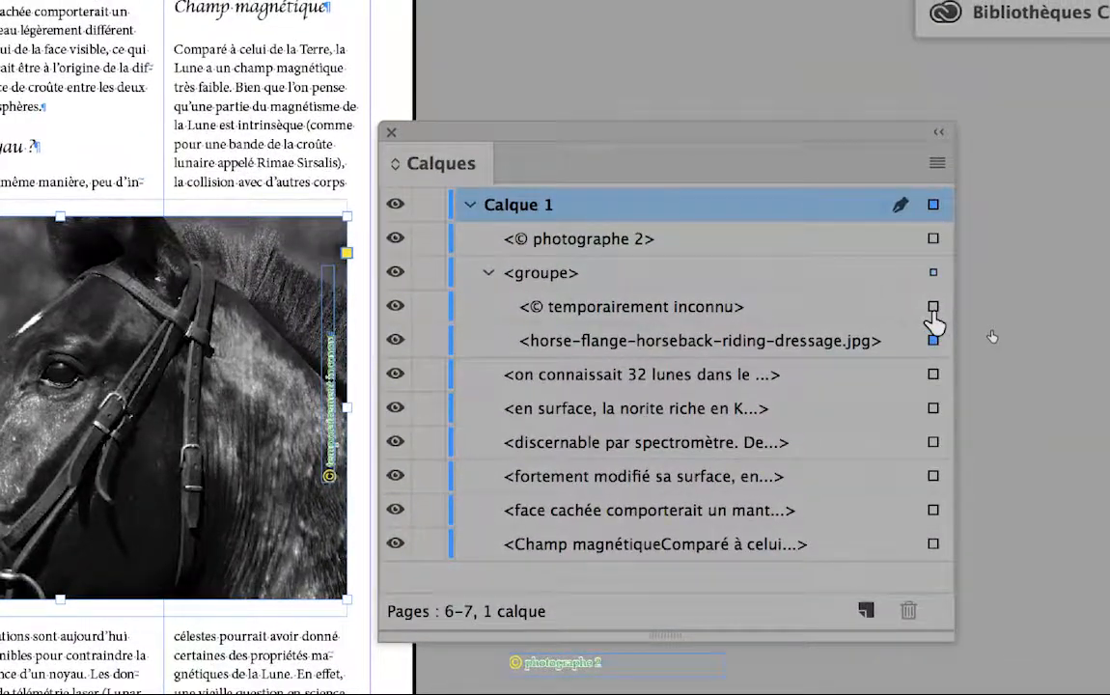
left_click(933, 306)
left_click(934, 339)
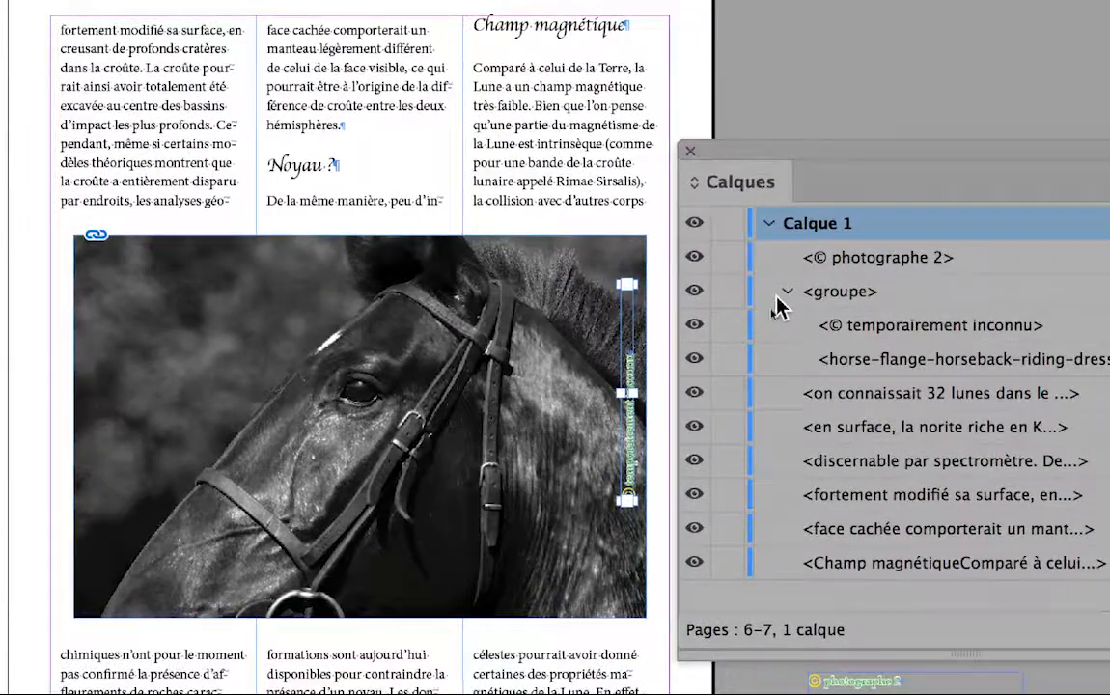
left_click(769, 223)
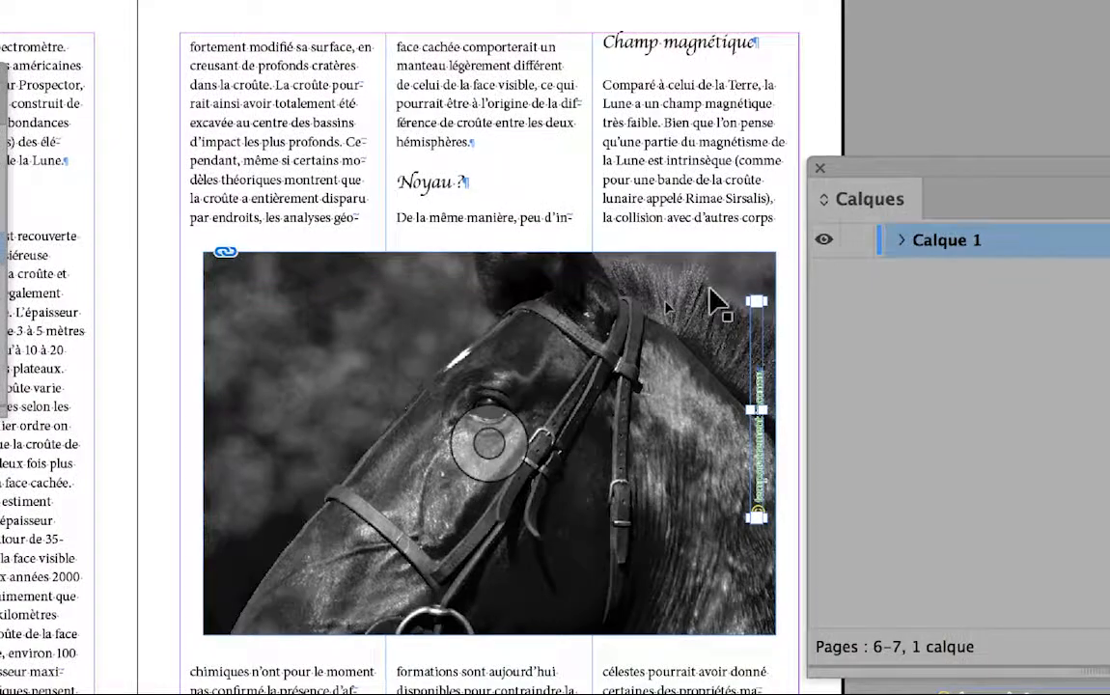
Expand Calque 1 and its group again, alternate between the photo and its credit, and leave the "© temporairement inconnu" frame selected
left_click(710, 289)
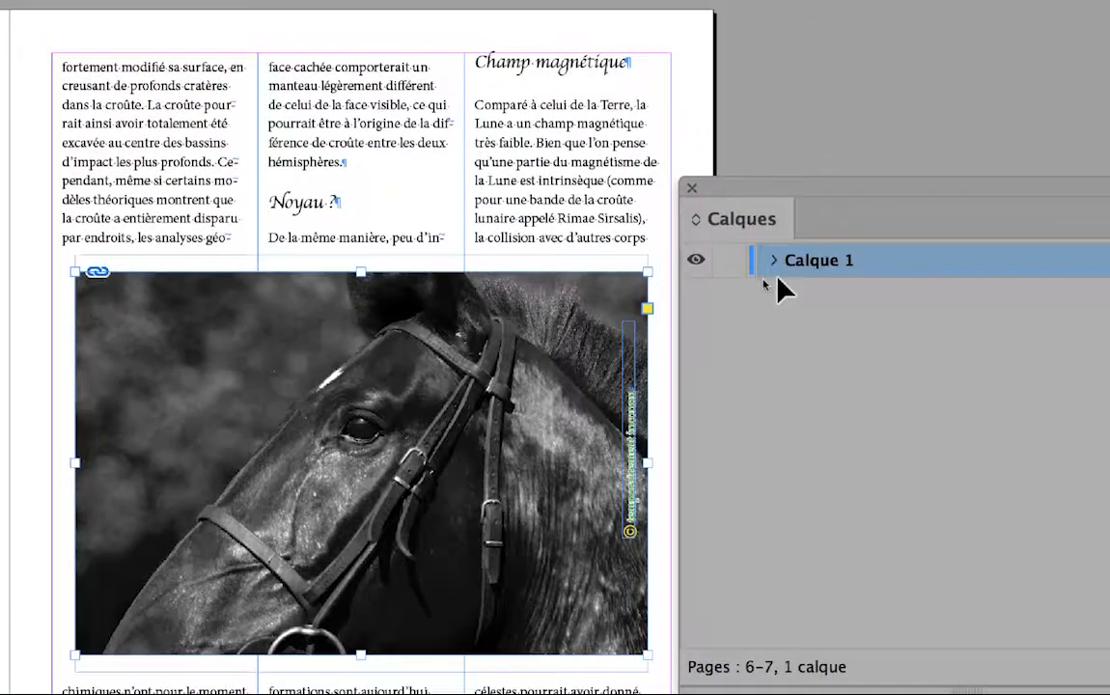
left_click(902, 240)
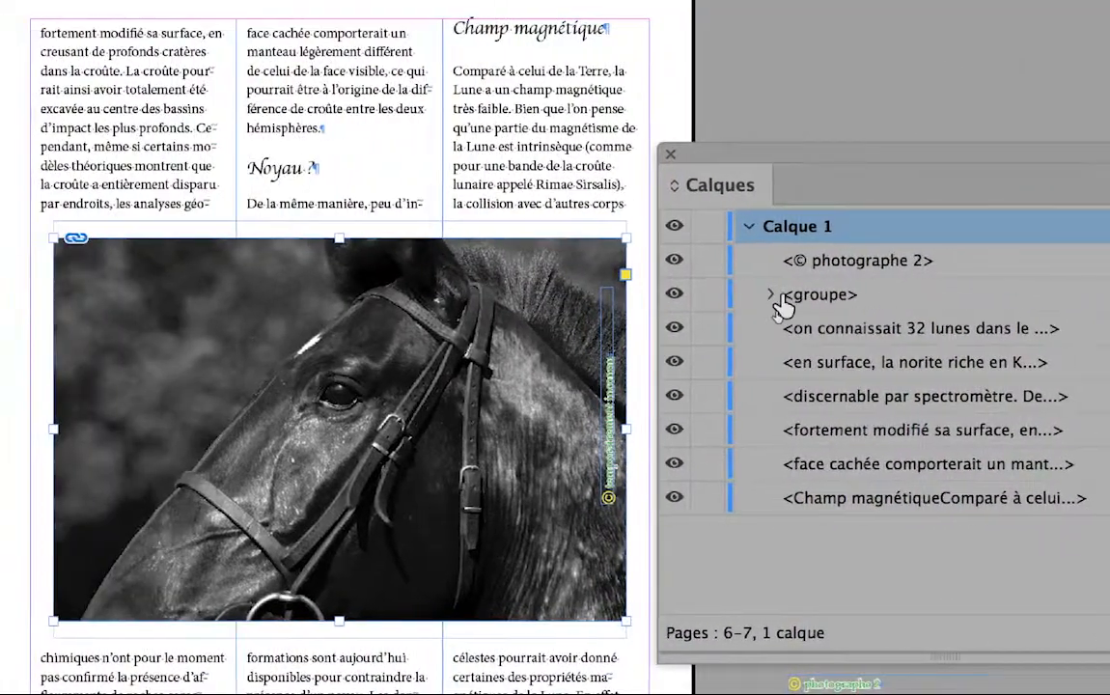
left_click(777, 296)
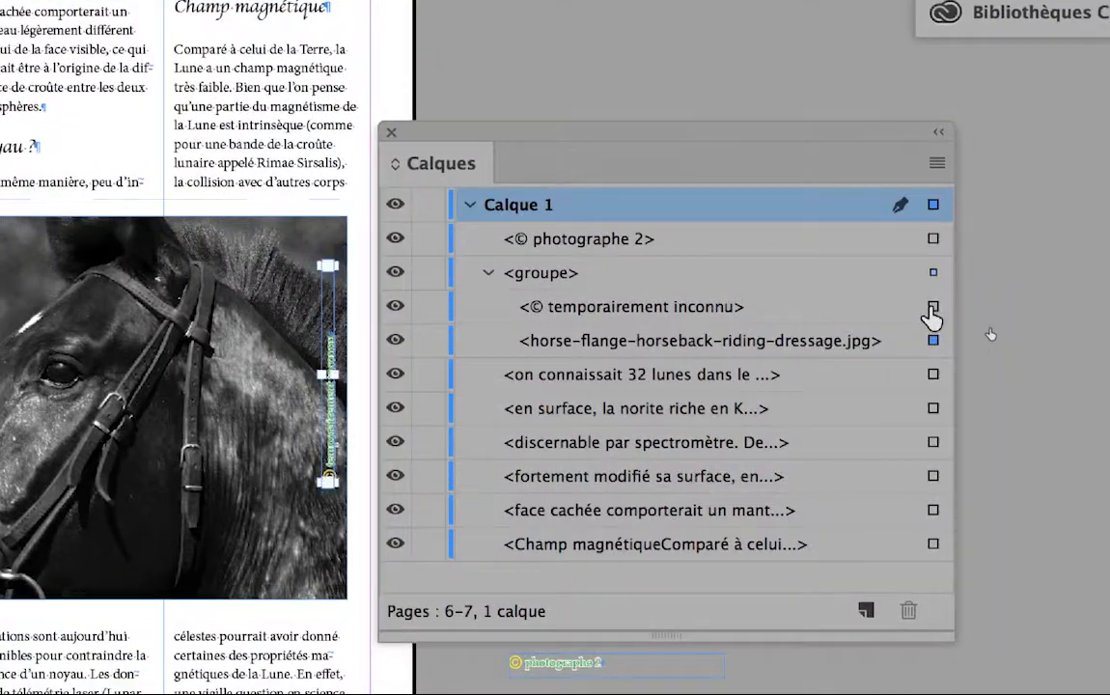
left_click(961, 309)
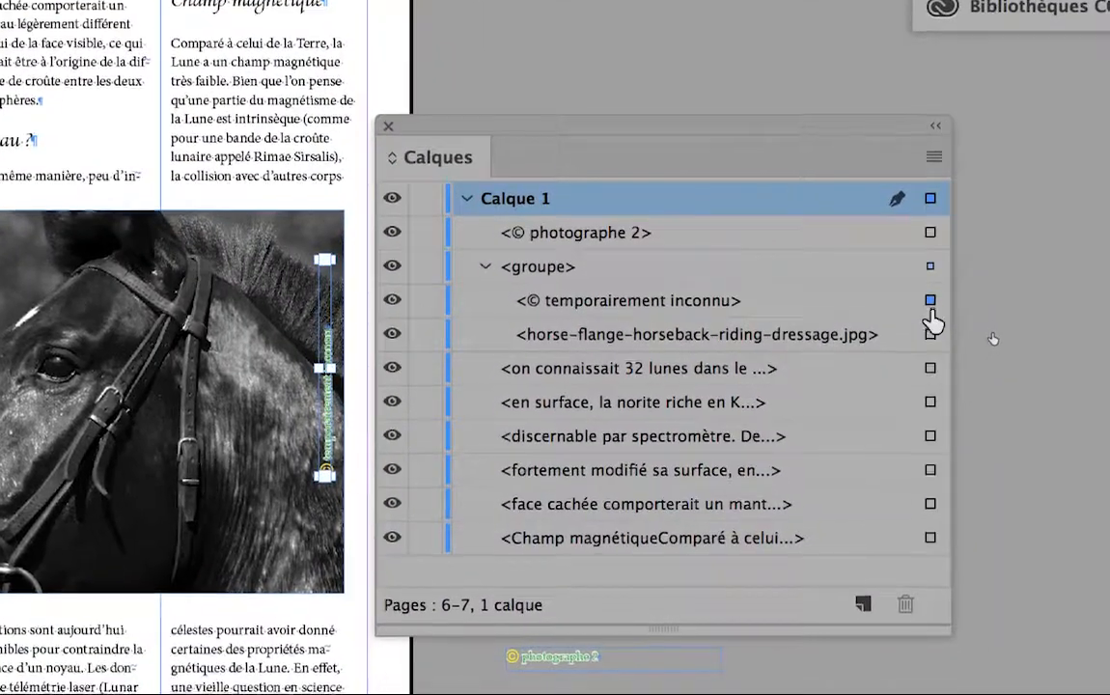
left_click(929, 328)
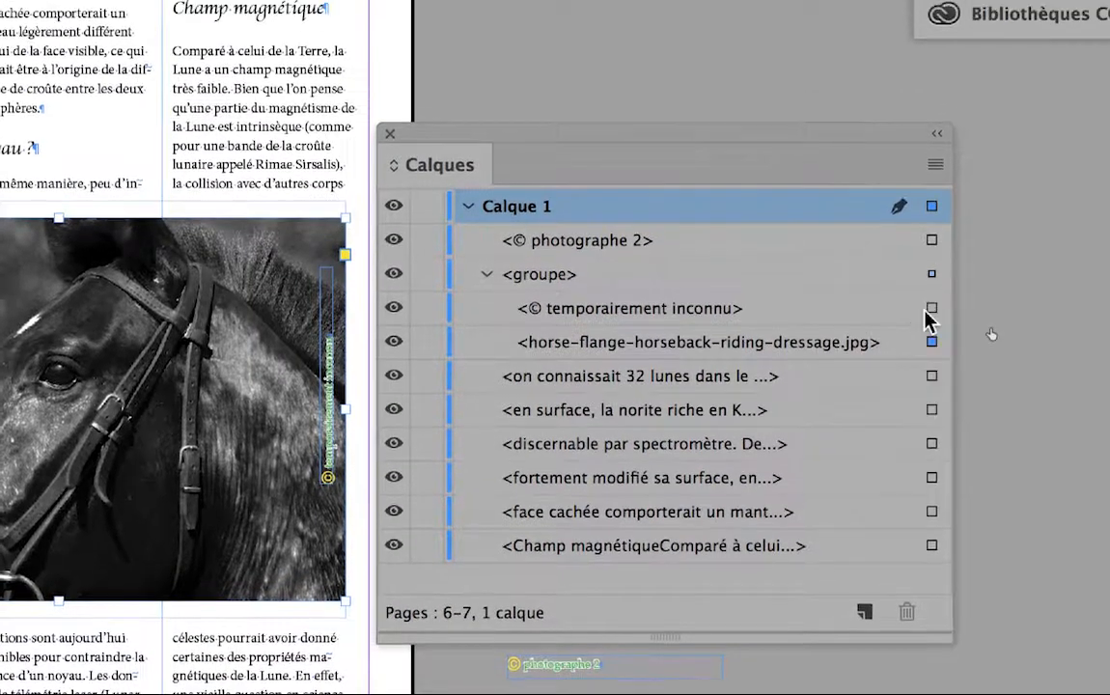
left_click(932, 311)
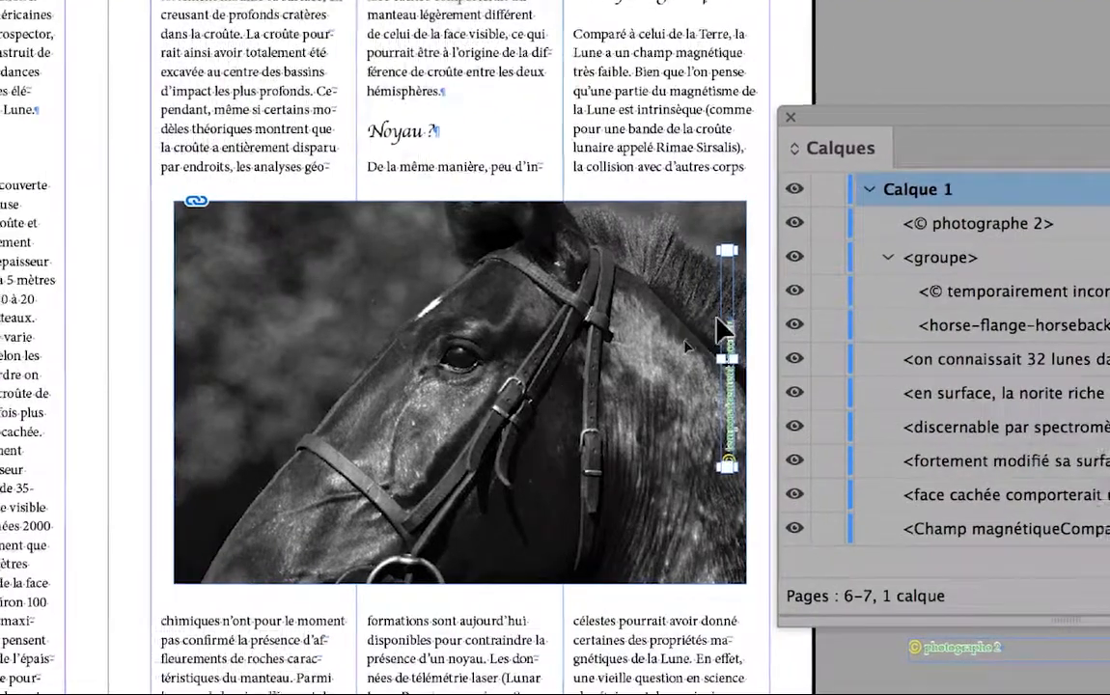
Move the vertical credit frame within the group to the photo's left edge, at about X 233,5 mm, Y 86 mm
left_click_drag(565, 336, 541, 342)
left_click_drag(720, 333, 236, 336)
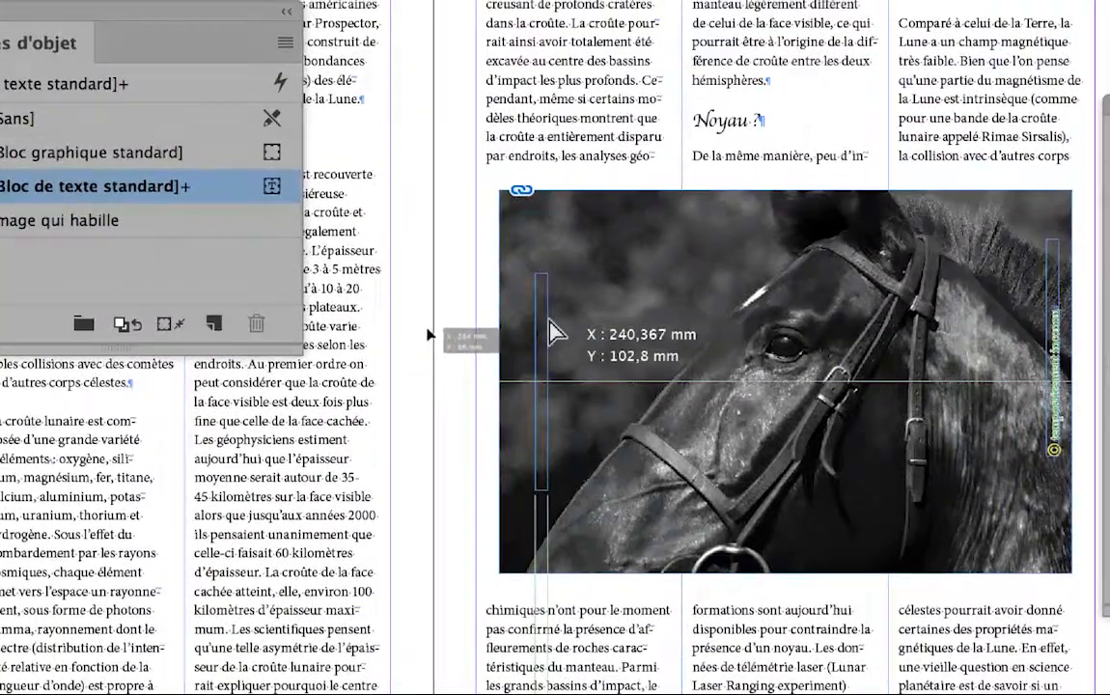
left_click_drag(550, 321, 538, 305)
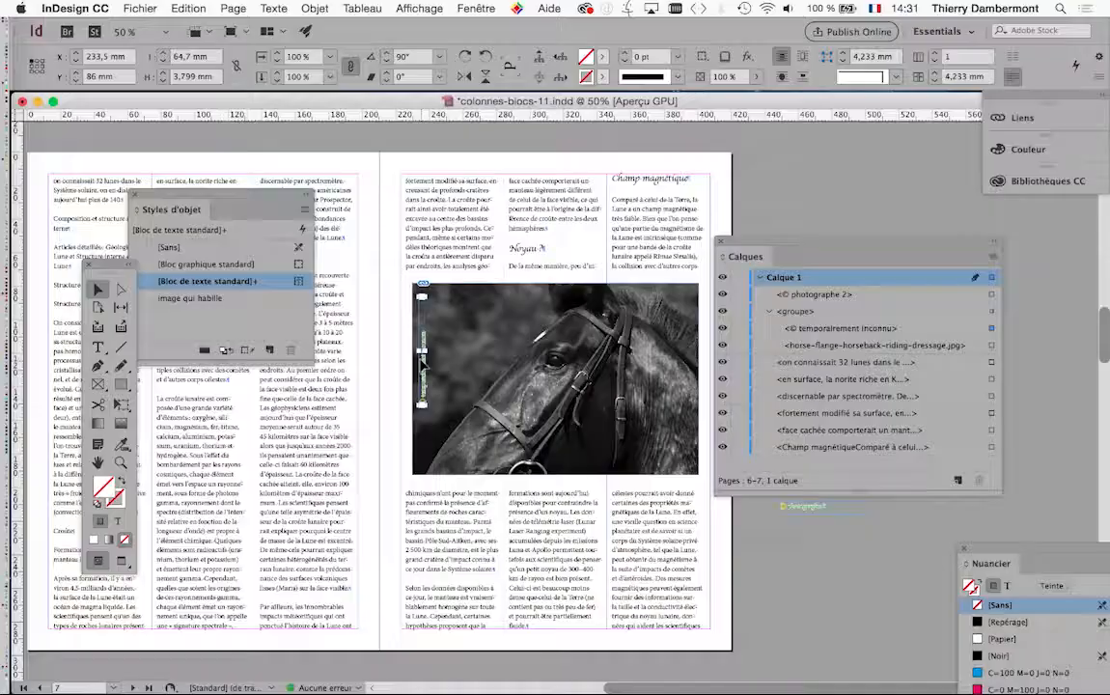
Resize the credit frame to about 46,9 × 5,5 mm and move it into the photo's upper-left corner, about X 231,6 mm, Y 80,8 mm
key("super+=")
key("super+=")
key("super+=")
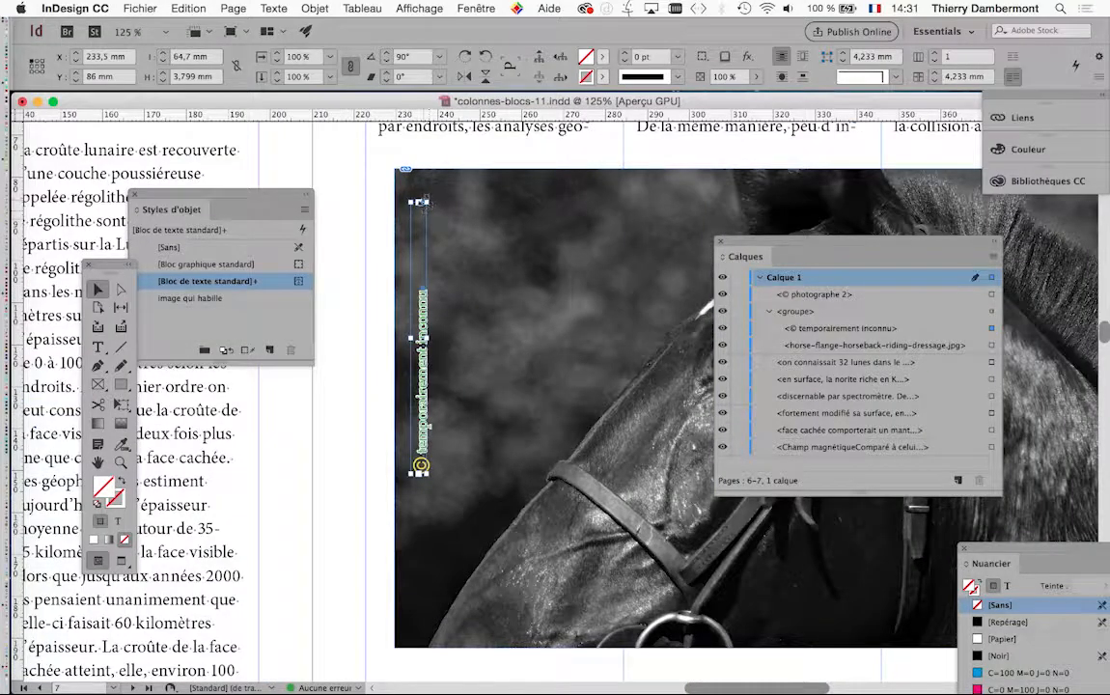
left_click_drag(419, 202, 434, 277)
left_click_drag(425, 338, 416, 243)
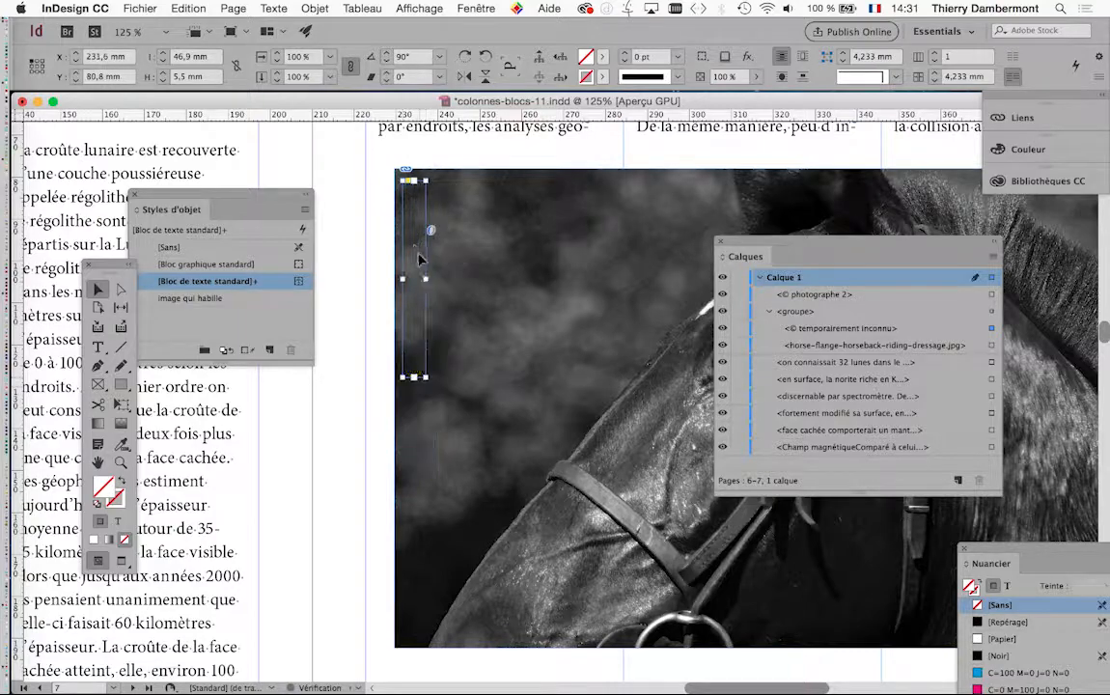
left_click(368, 266)
Collapse Calque 1, return to the 50% spread view with the layer list clear of the photo, and deselect everything
left_click(759, 278)
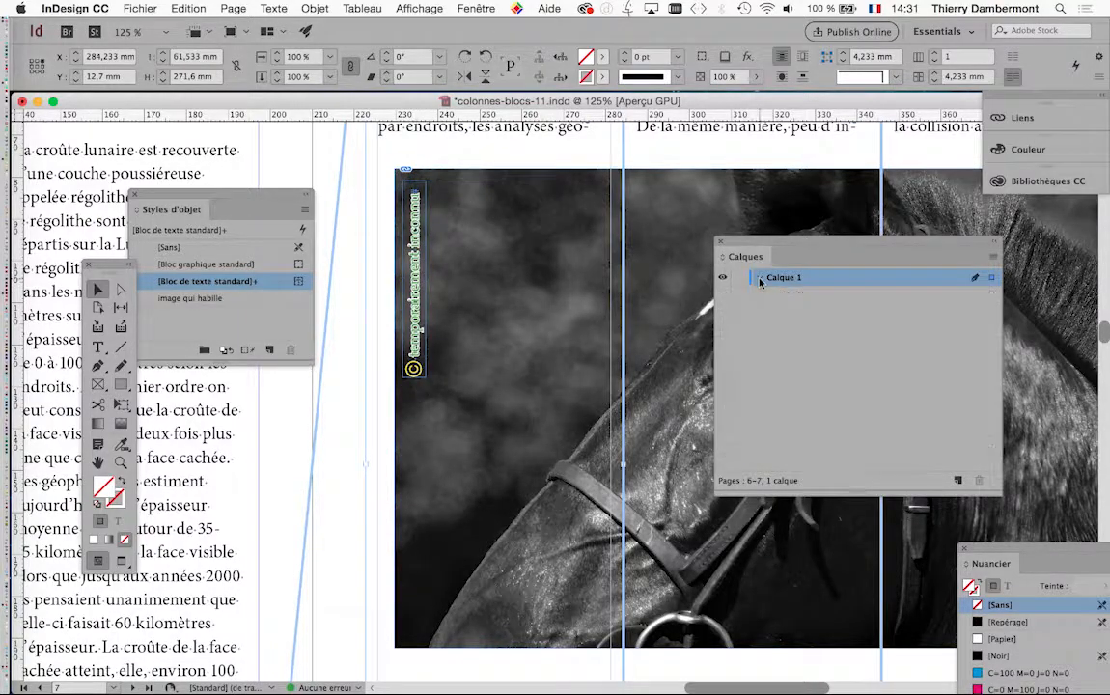
scroll(542, 325, "down", 3)
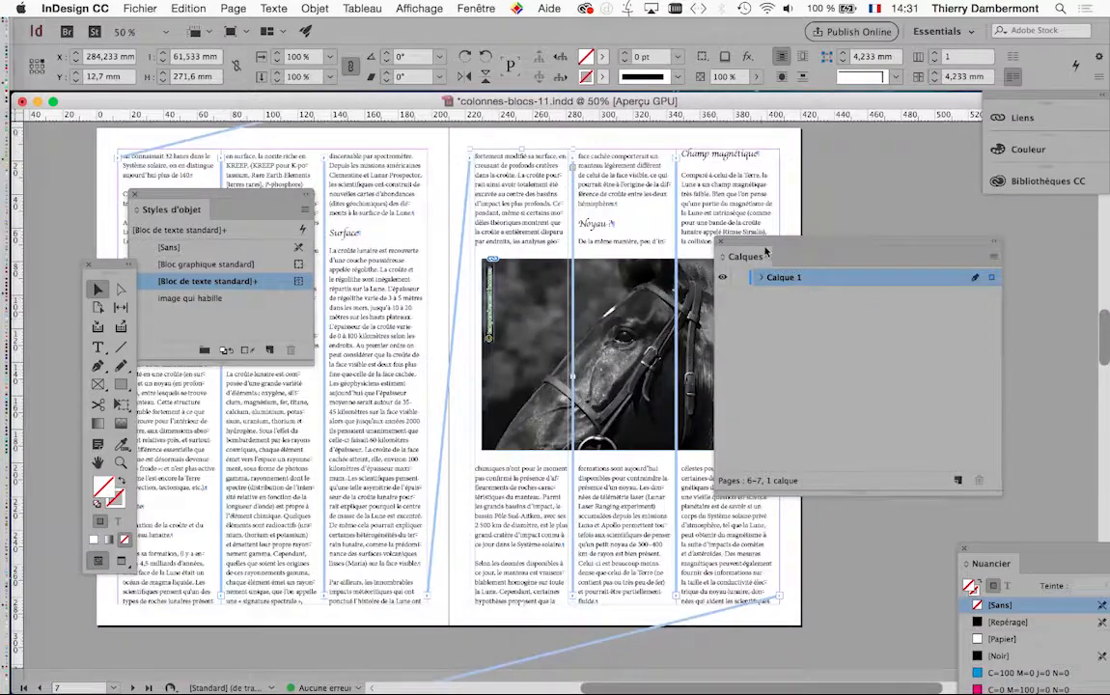
left_click_drag(763, 251, 889, 248)
left_click(836, 214)
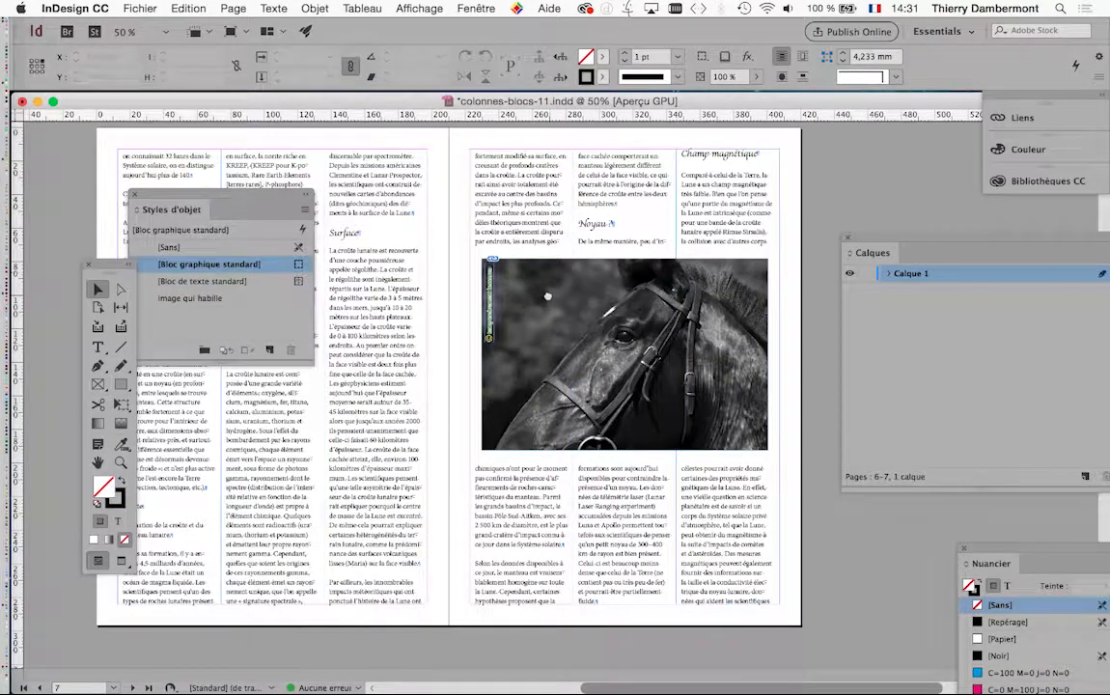
Look up the caption commands (Légendes) offered for objects without applying any
scroll(811, 434, "down", 2)
scroll(811, 434, "right", 2)
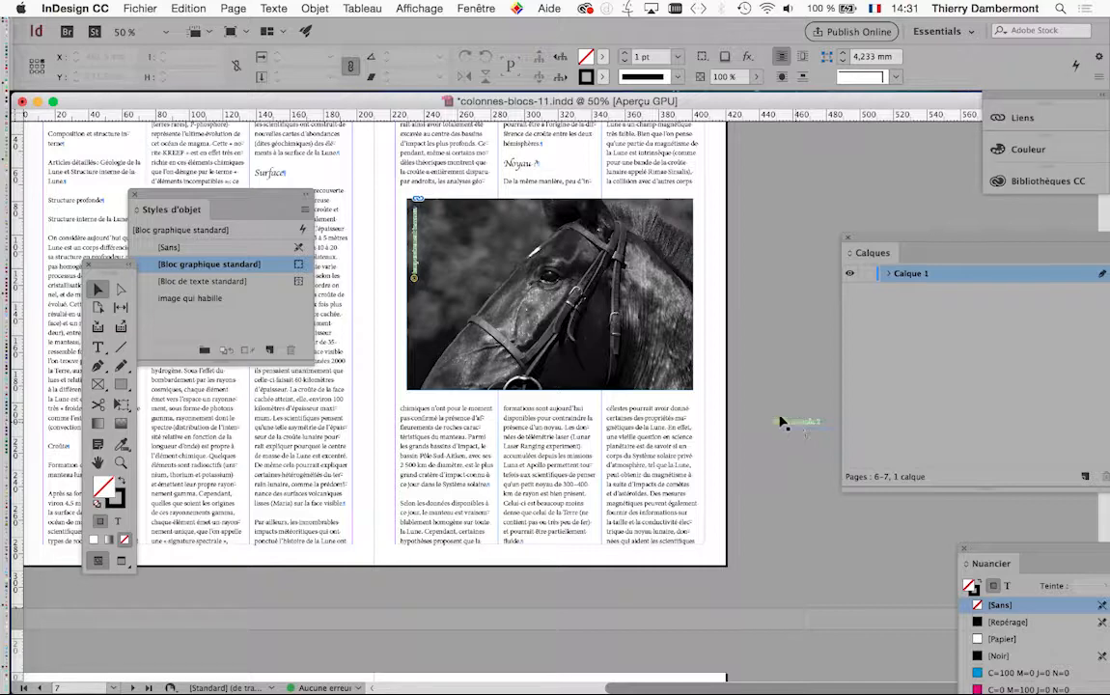
left_click(318, 8)
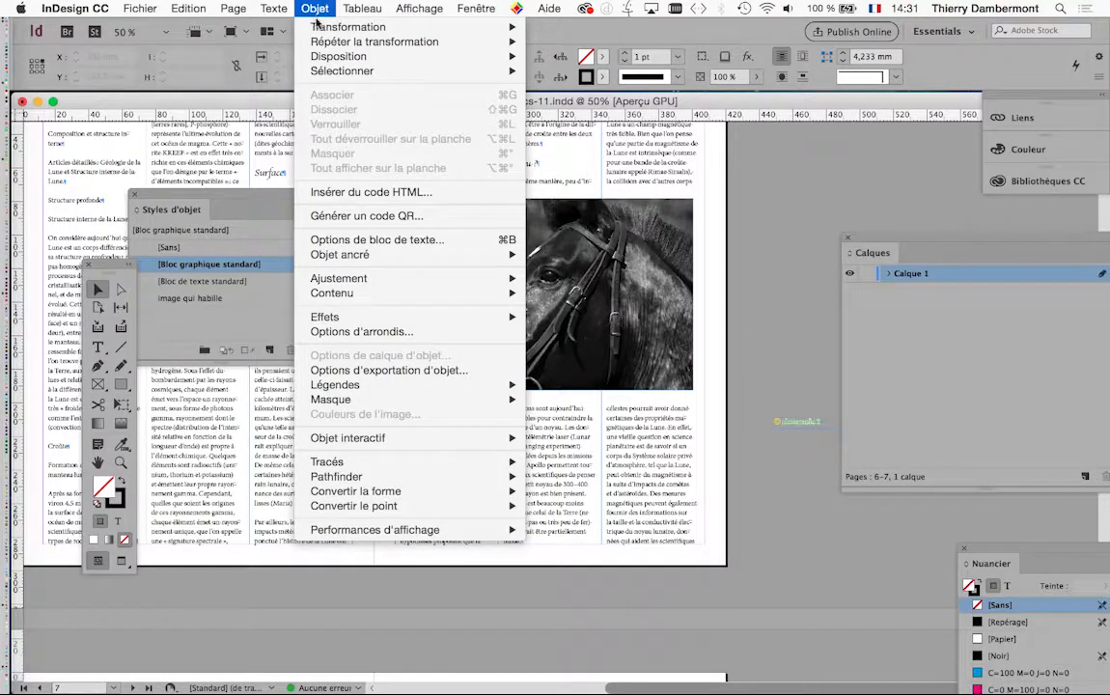
mouse_move(398, 385)
left_click(722, 367)
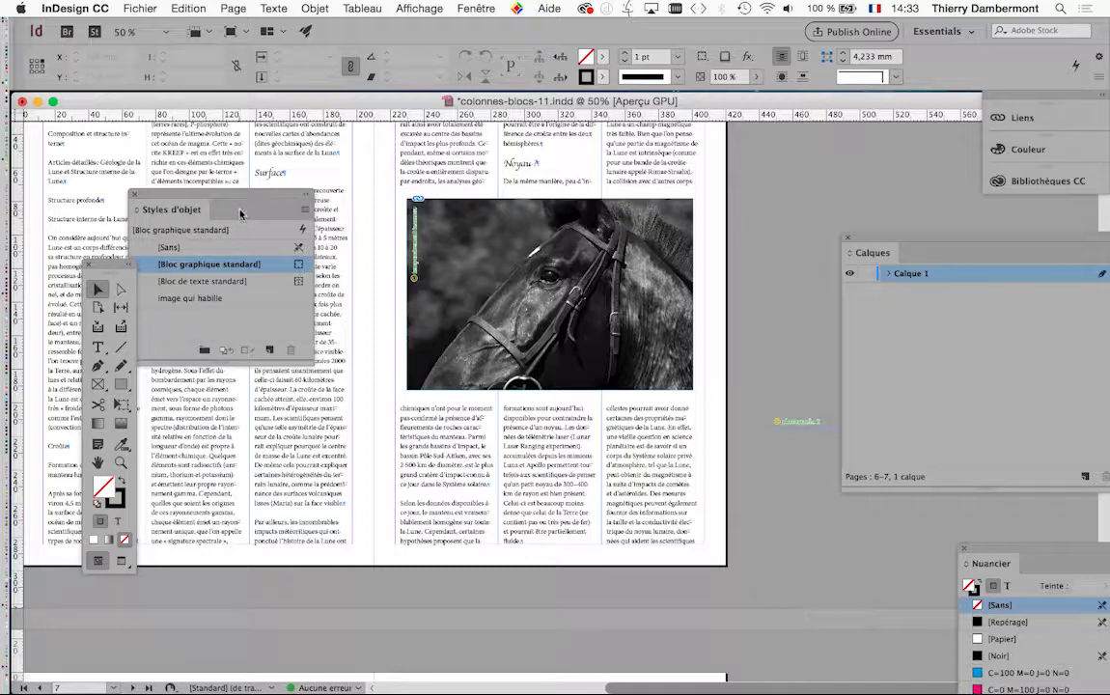
Move the object styles list off the page and close it
left_click_drag(240, 213, 771, 169)
left_click(767, 157)
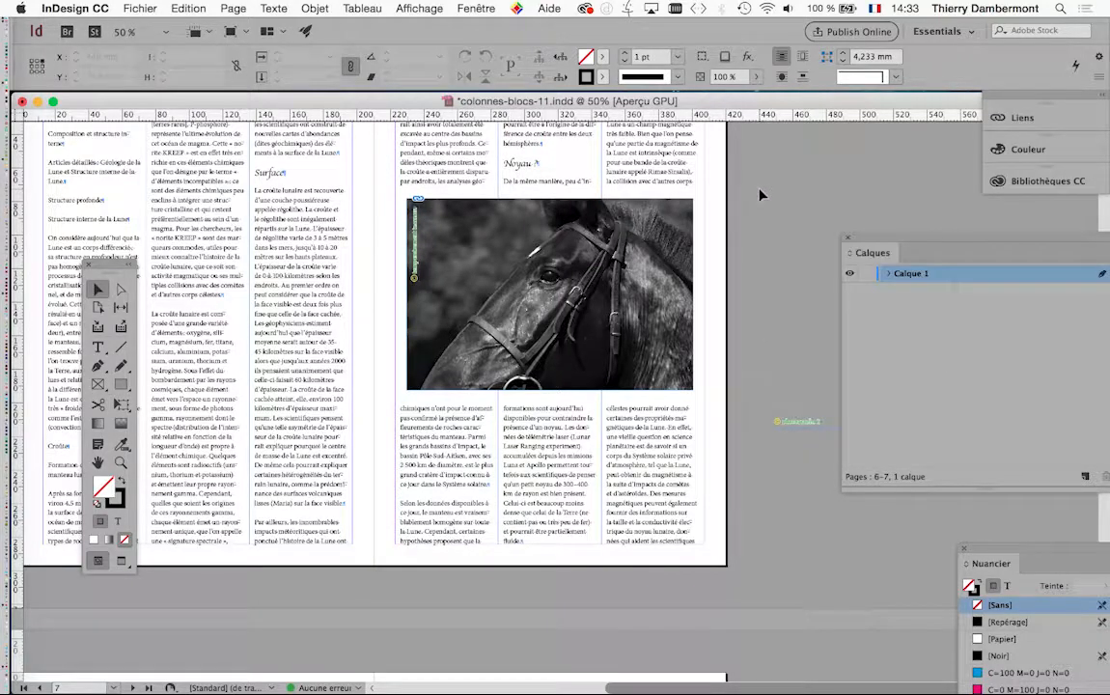